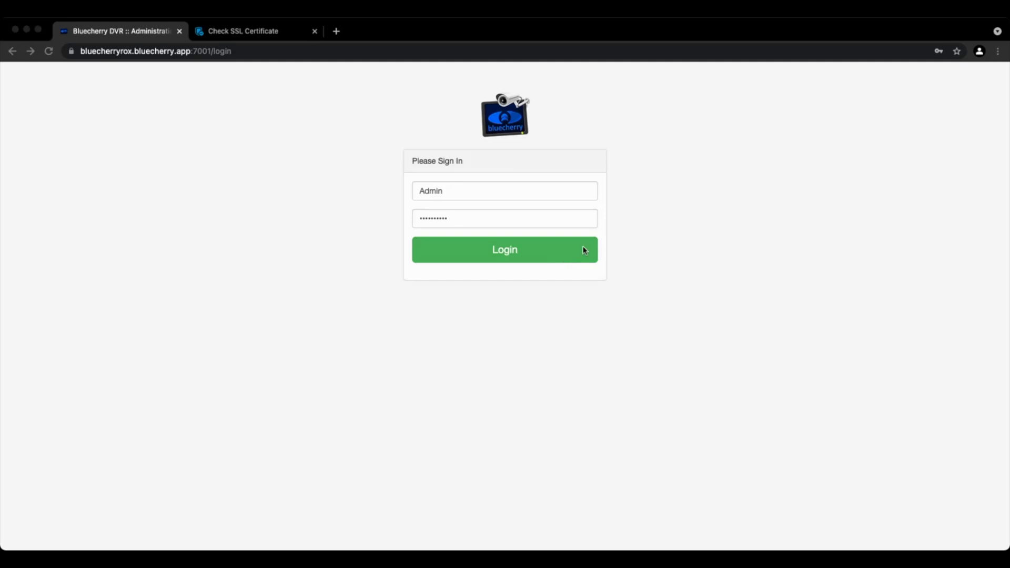
Step: Sign in to the Bluecherry DVR web admin with the Admin account and its password
left_click(497, 256)
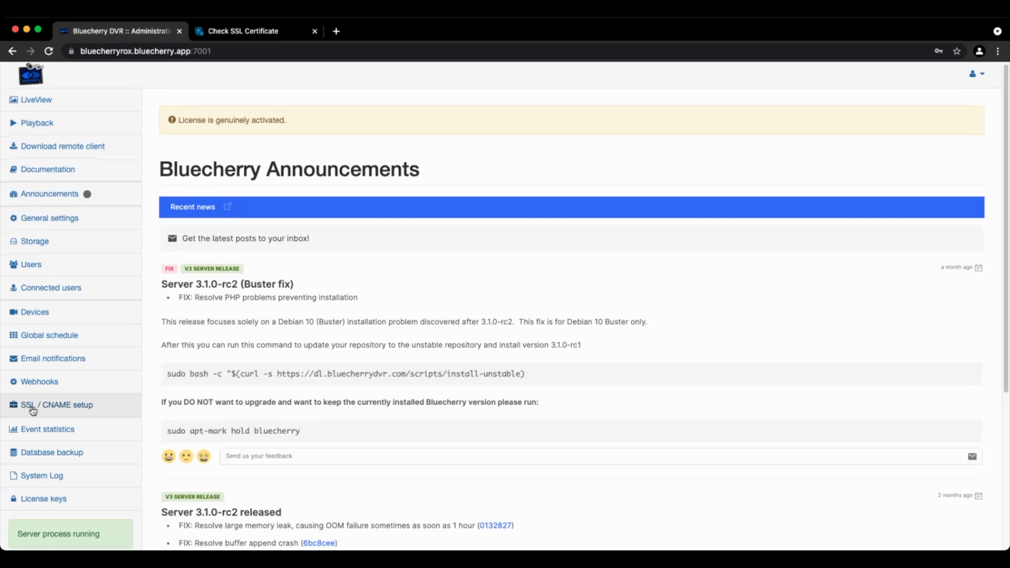
Step: Open the SSL / CNAME setup page and focus the Subdomain Name field
left_click(60, 411)
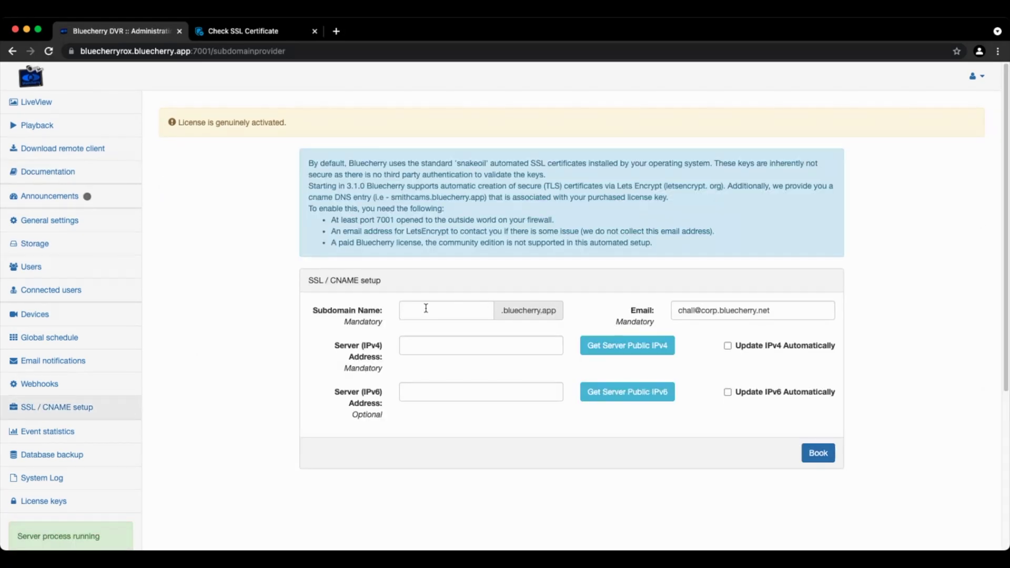
left_click(426, 309)
Step: Book subdomain 'bluecherryrocks' with automatic IPv4 updates and the server's public IPv4 filled in
type("bluecherryrocks")
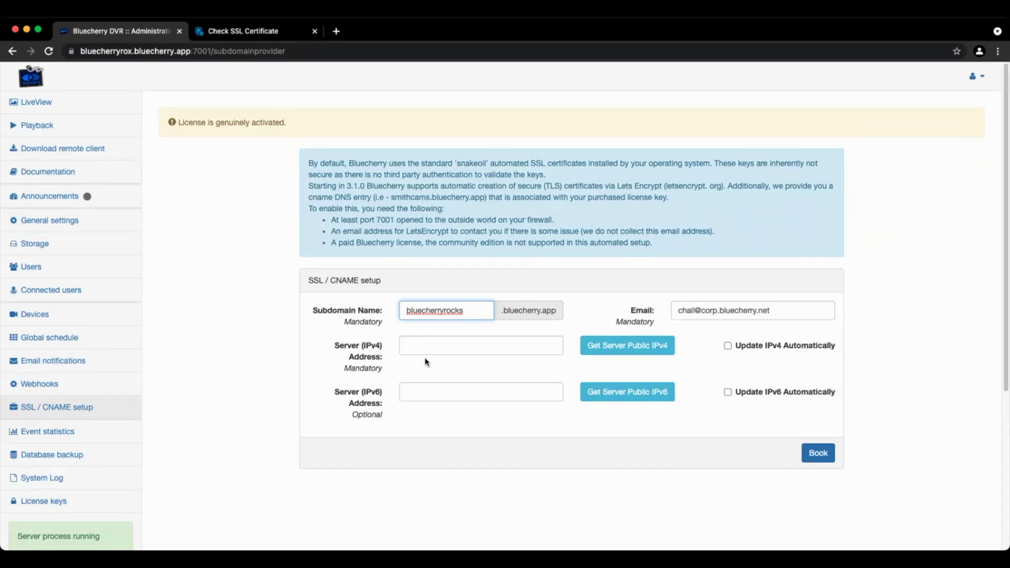
left_click(728, 345)
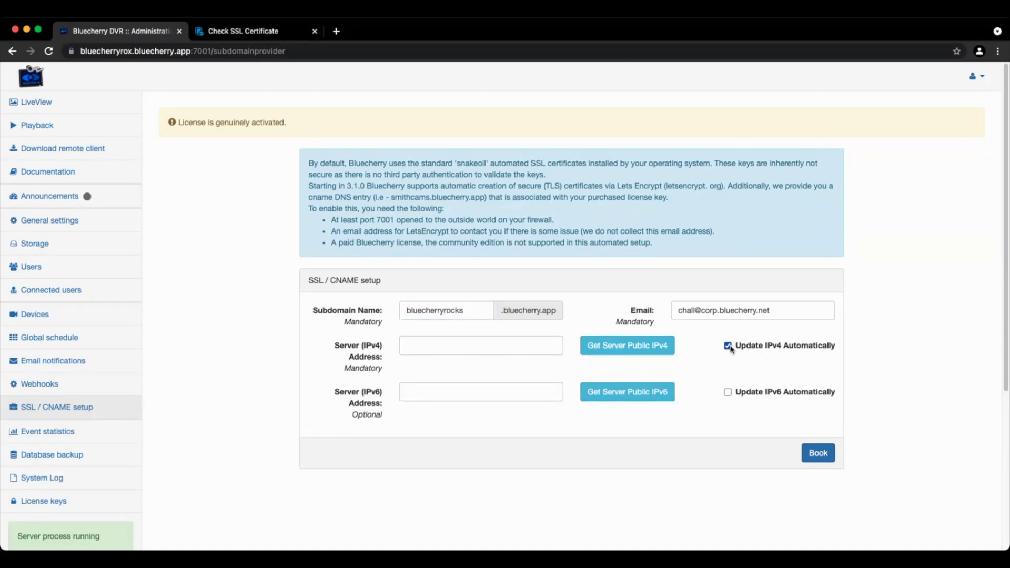
left_click(621, 346)
left_click(819, 453)
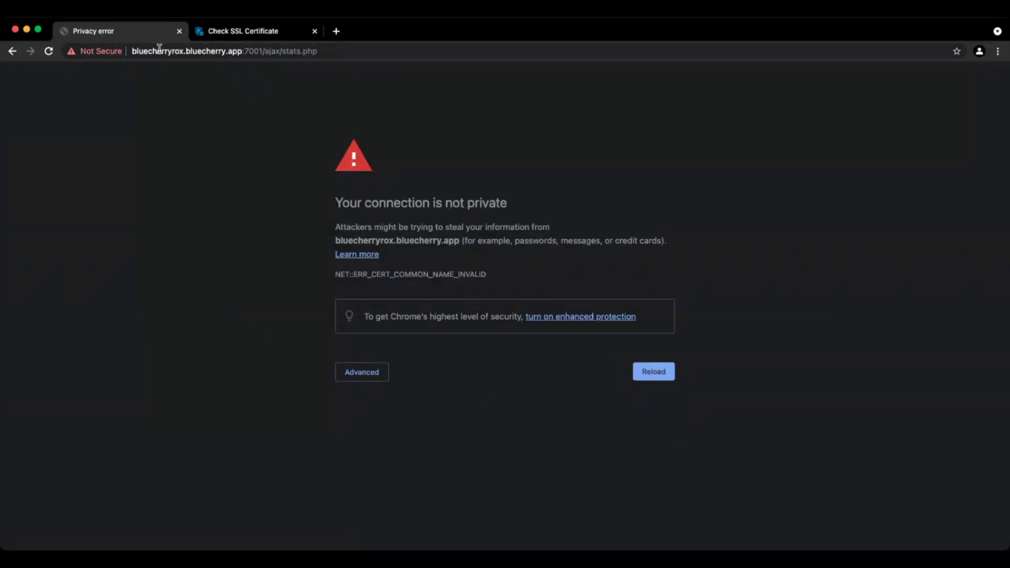
left_click(298, 50)
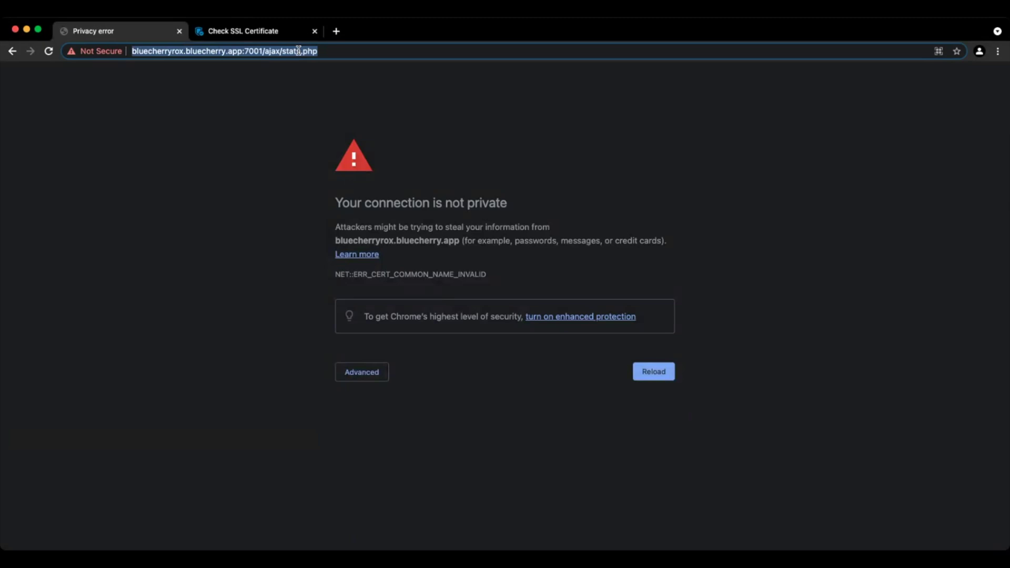
type("bluecherry")
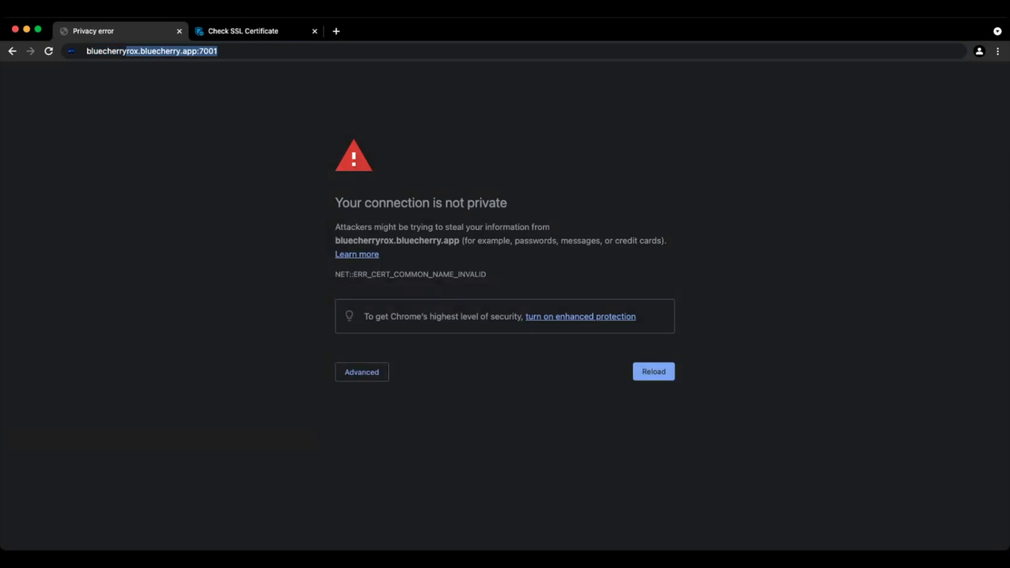
type("rocks.bluecherry")
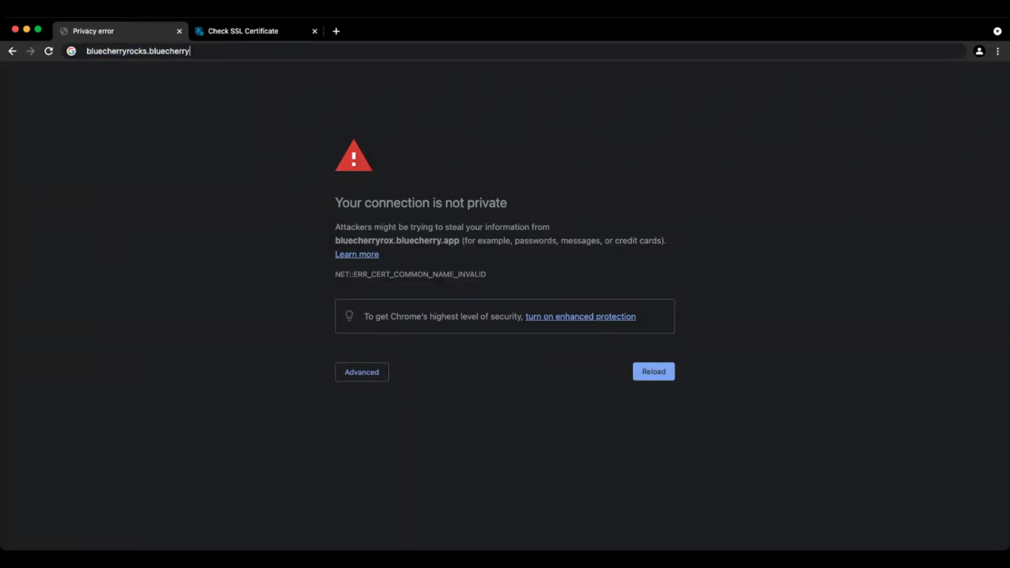
type(".app:7001https://")
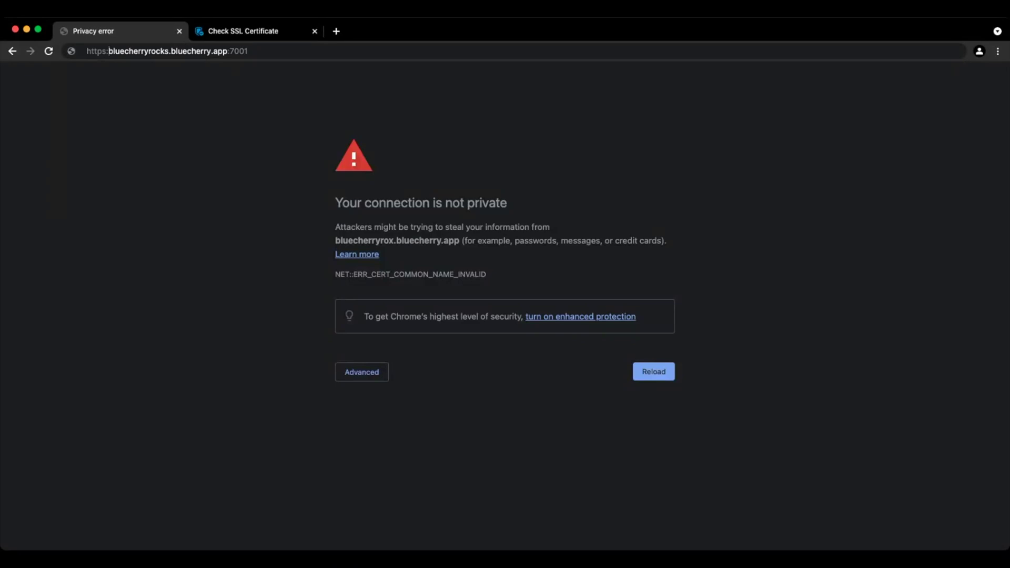
key("Return")
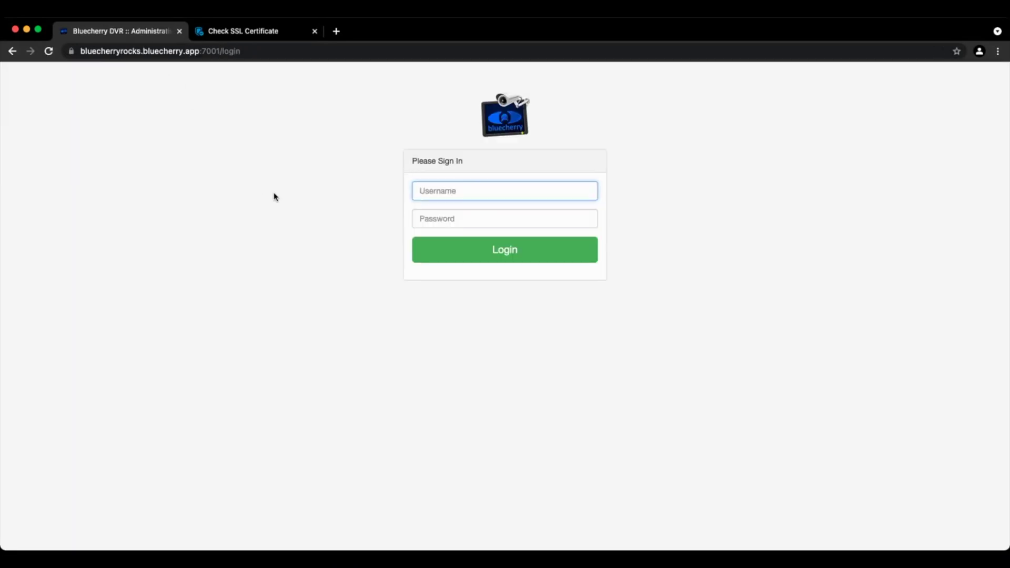
Step: Highlight the bluecherryrocks.bluecherry.app hostname in the secure https address
double_click(109, 51)
left_click(192, 51)
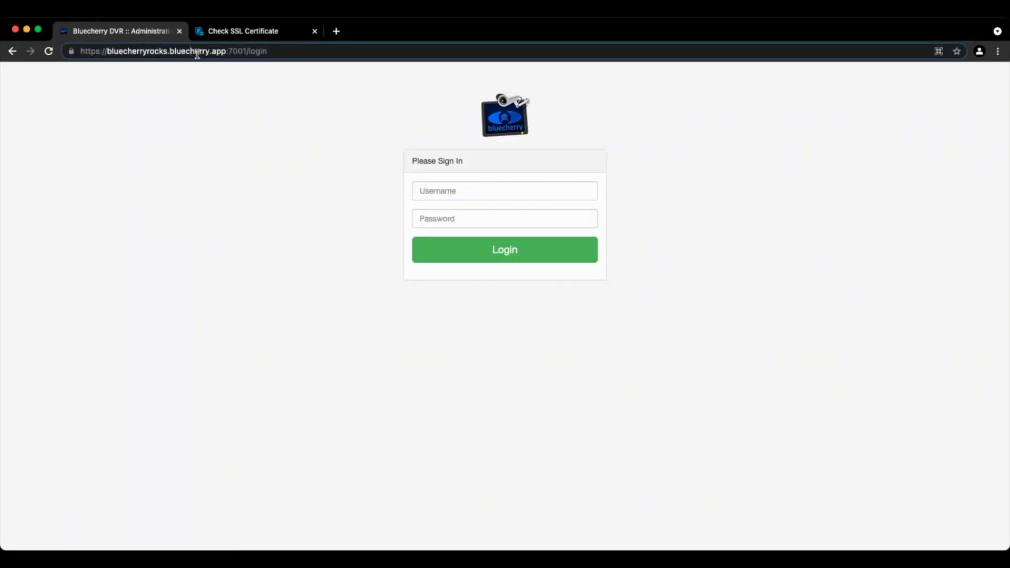
left_click_drag(226, 51, 107, 51)
key("super+c")
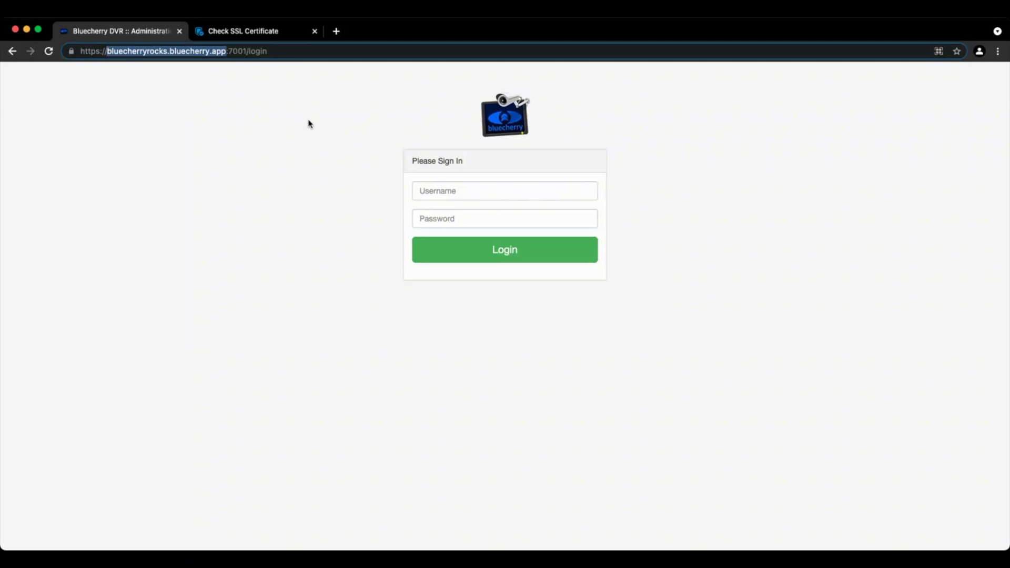
Step: Log in as Admin with the account password at the new subdomain
left_click(475, 191)
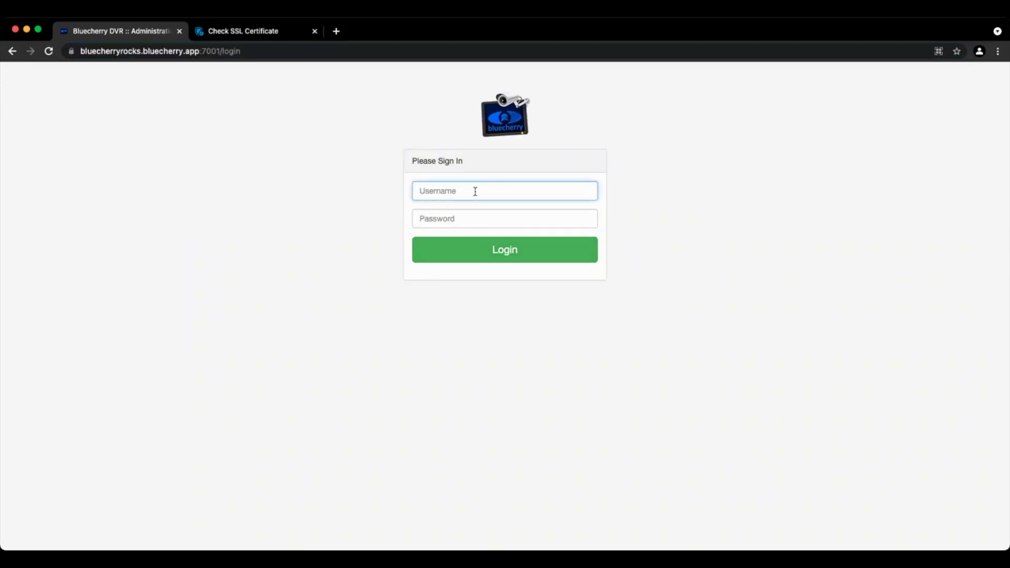
type("Admin")
key("Tab")
type("blueche")
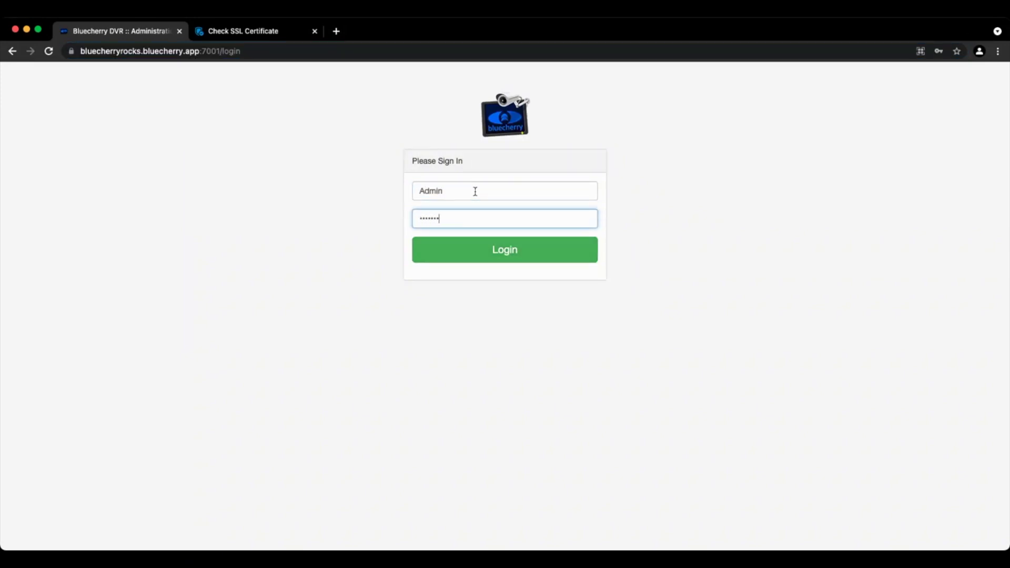
type("rry")
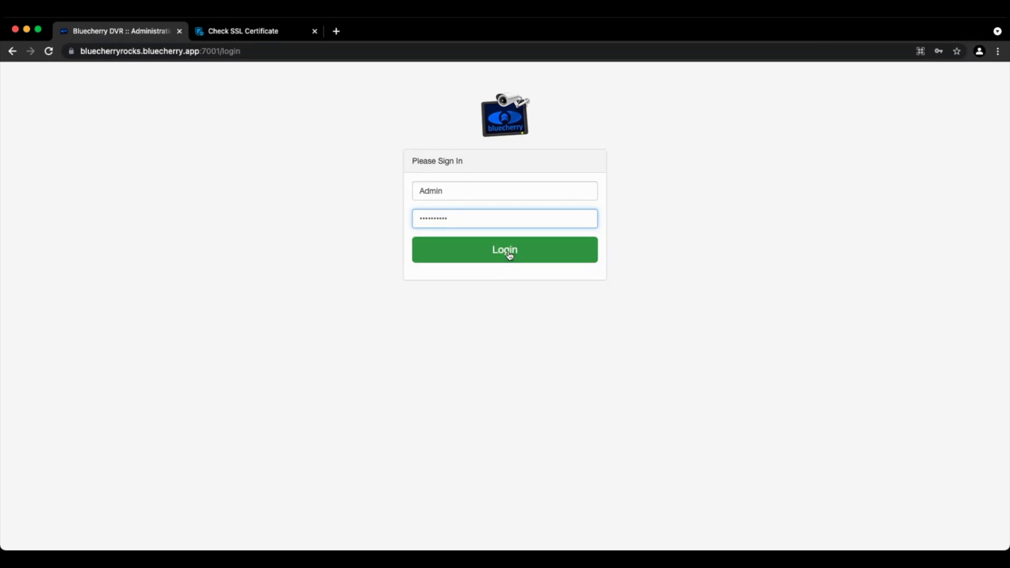
left_click(509, 253)
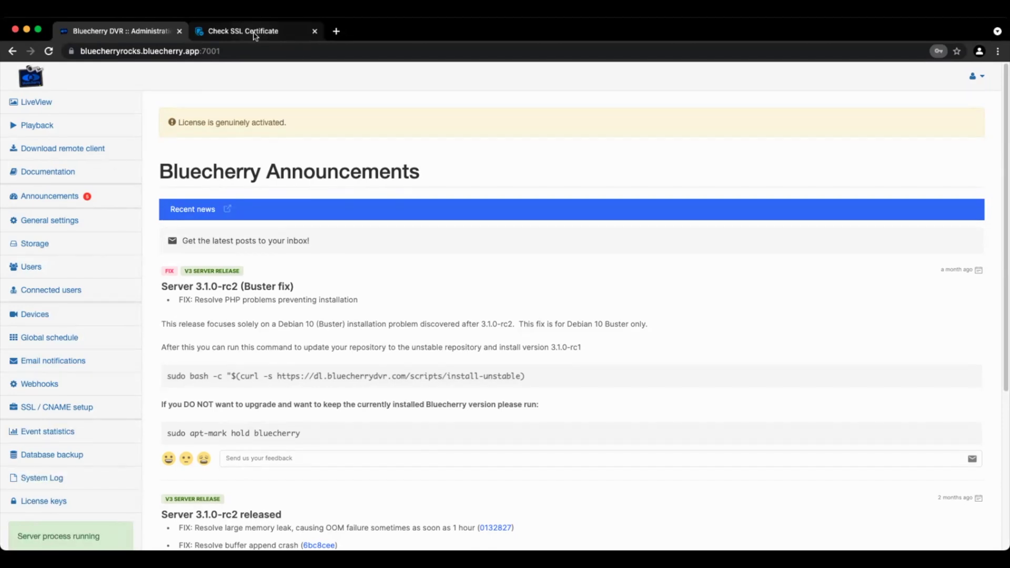
left_click(254, 33)
Step: Run the SSL check on bluecherryrocks.bluecherry.app in place of the old address
left_click_drag(455, 261, 337, 261)
key("super+v")
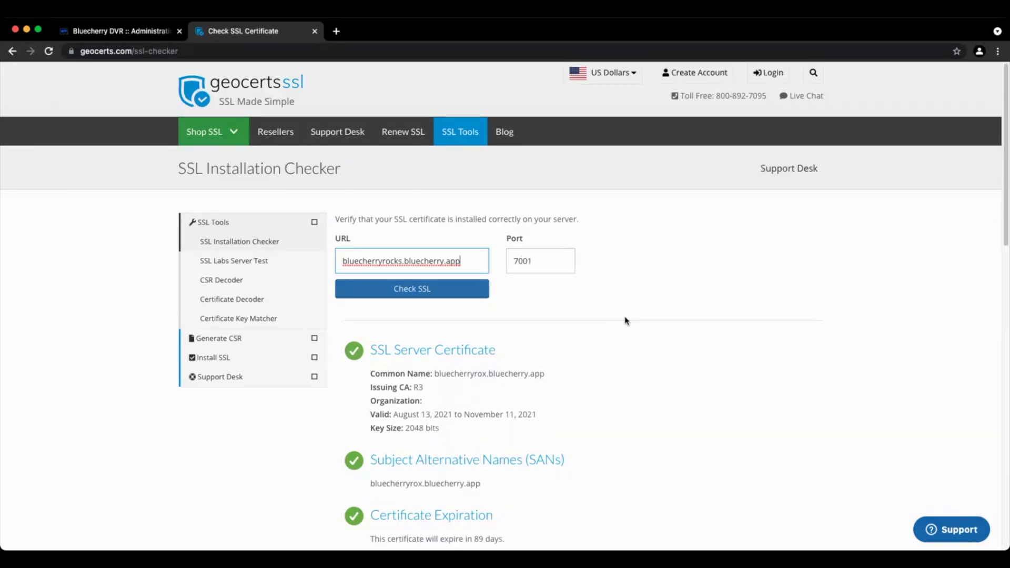
left_click(448, 293)
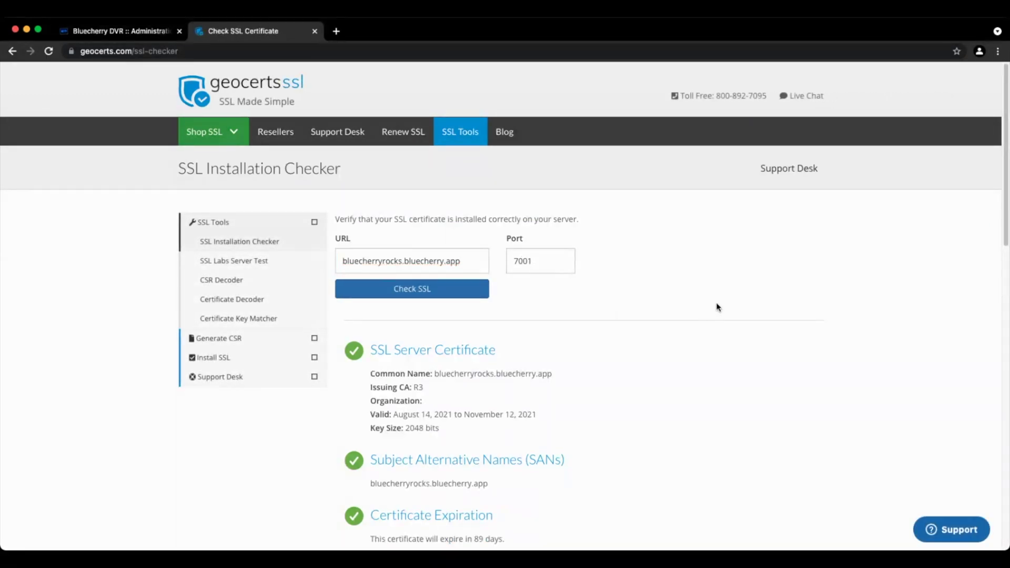
Step: Review the certificate results, highlighting its validity start date
scroll(718, 306, "down", 2)
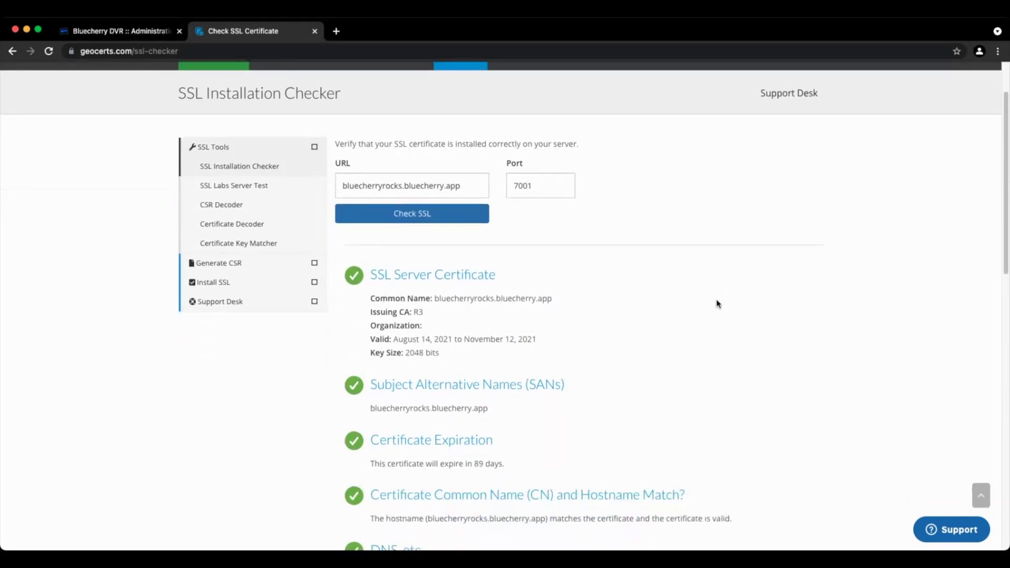
left_click_drag(393, 339, 452, 341)
left_click(475, 342)
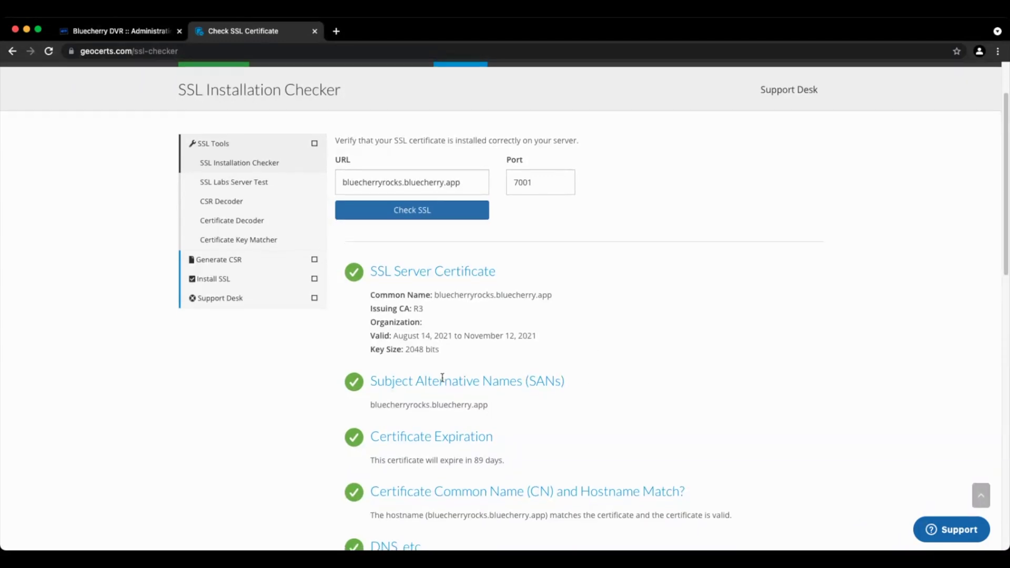
scroll(339, 371, "down", 1)
scroll(289, 361, "down", 5)
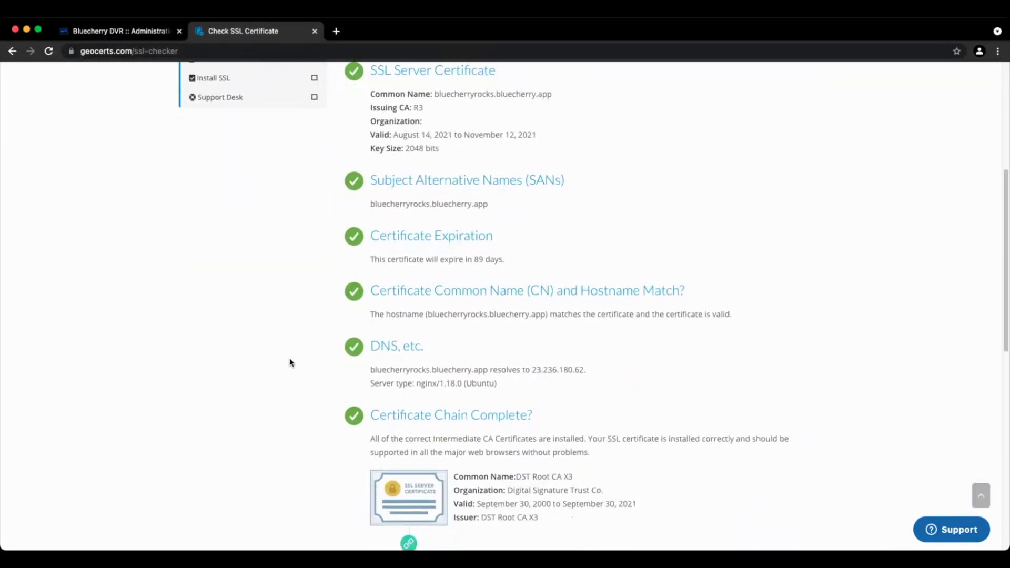
scroll(289, 359, "down", 11)
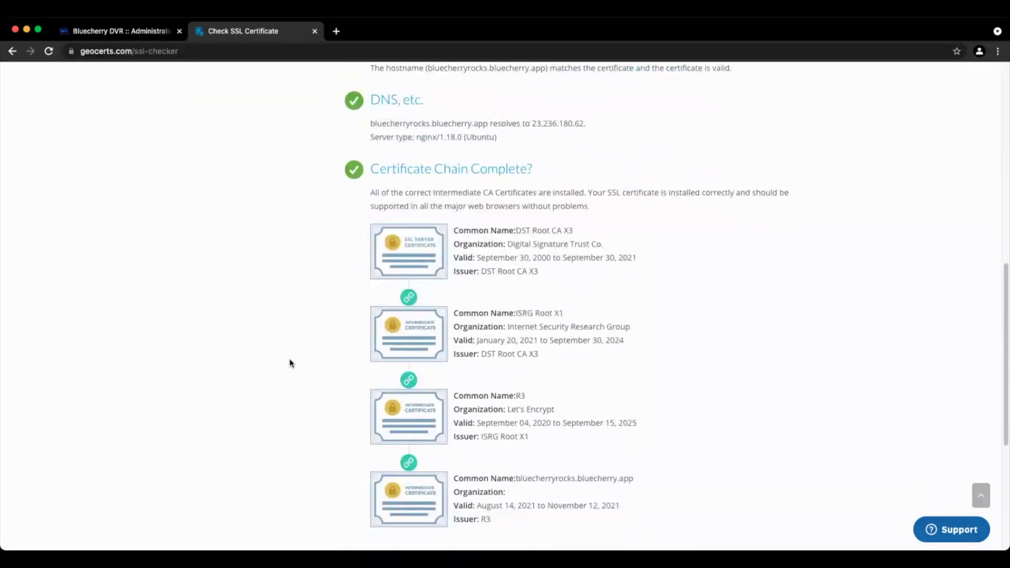
scroll(288, 362, "up", 15)
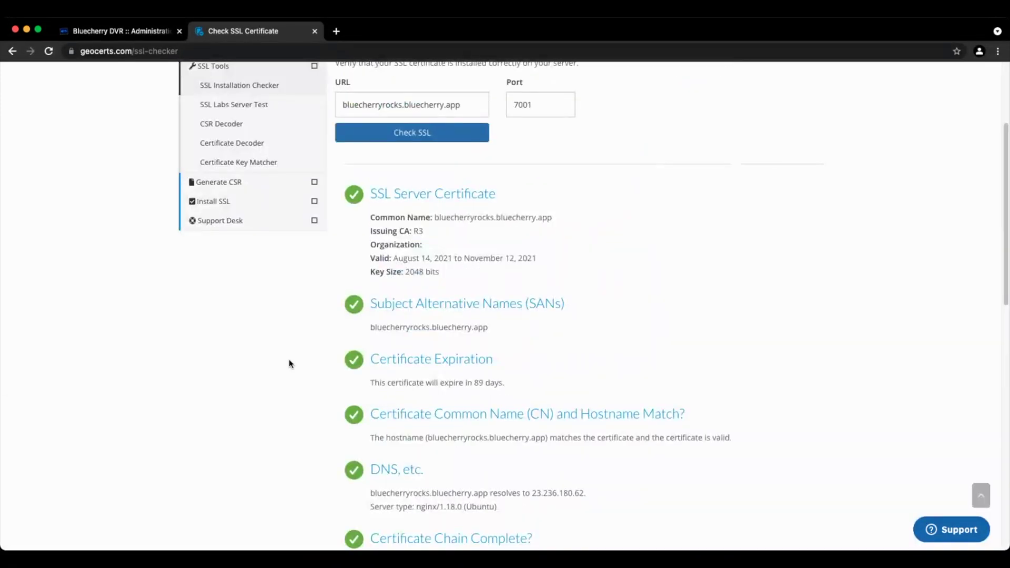
scroll(290, 349, "up", 4)
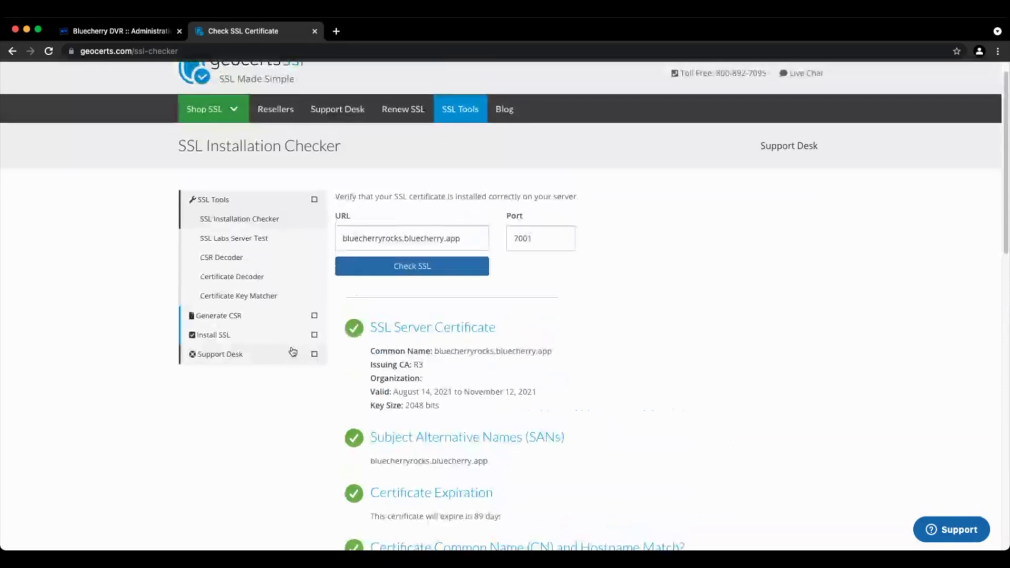
scroll(293, 351, "down", 3)
scroll(293, 350, "down", 3)
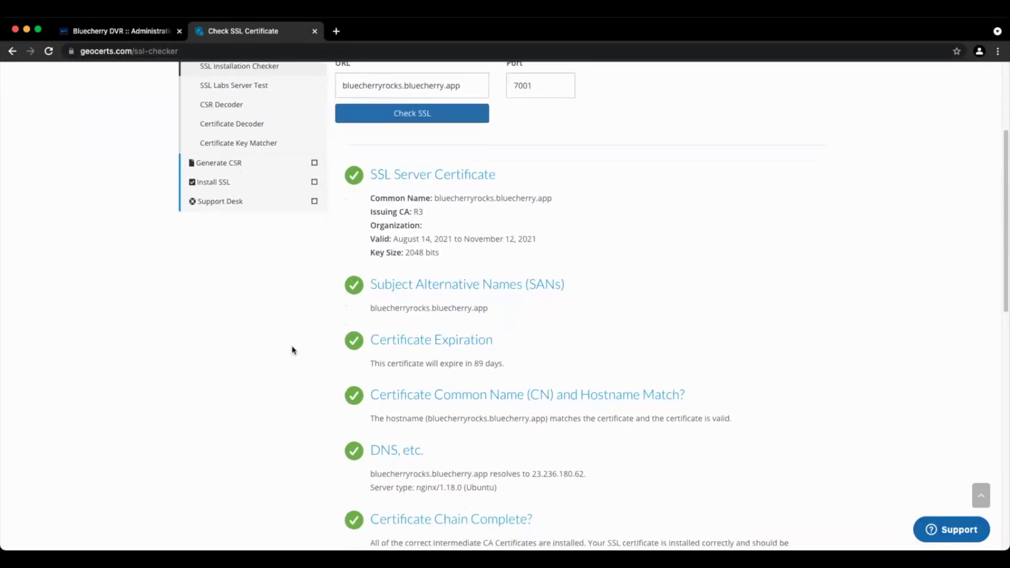
scroll(293, 351, "down", 4)
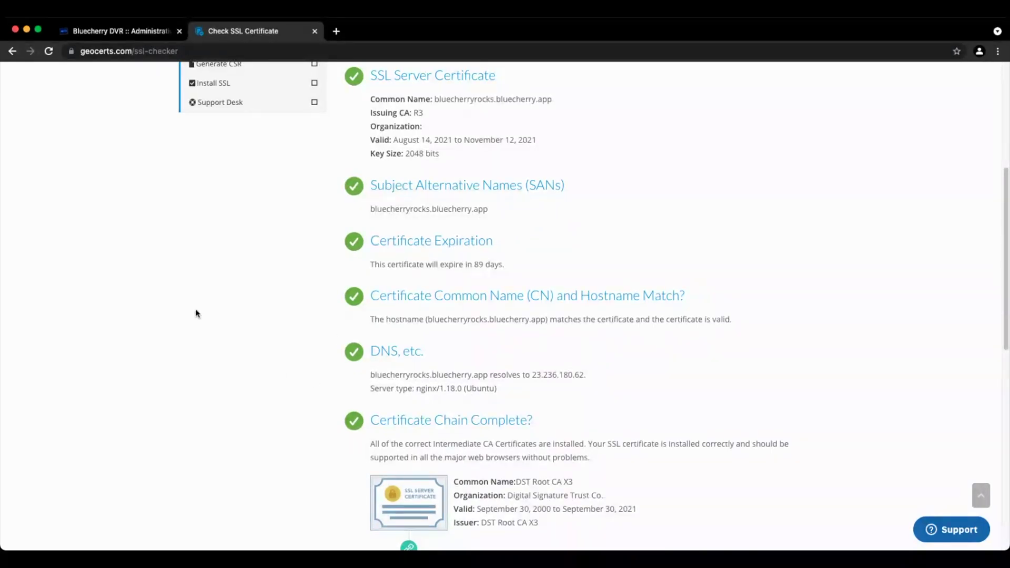
scroll(196, 314, "up", 10)
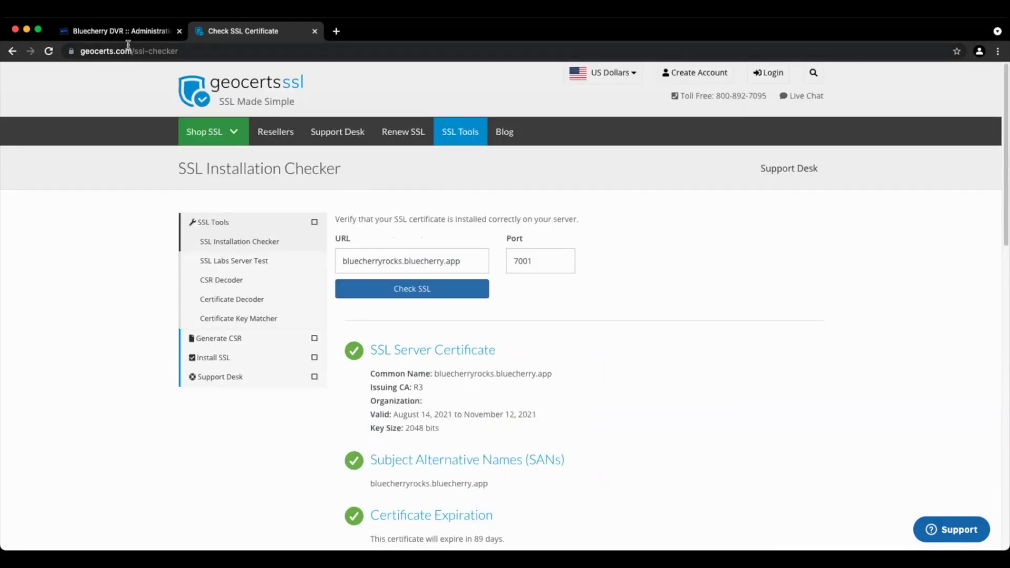